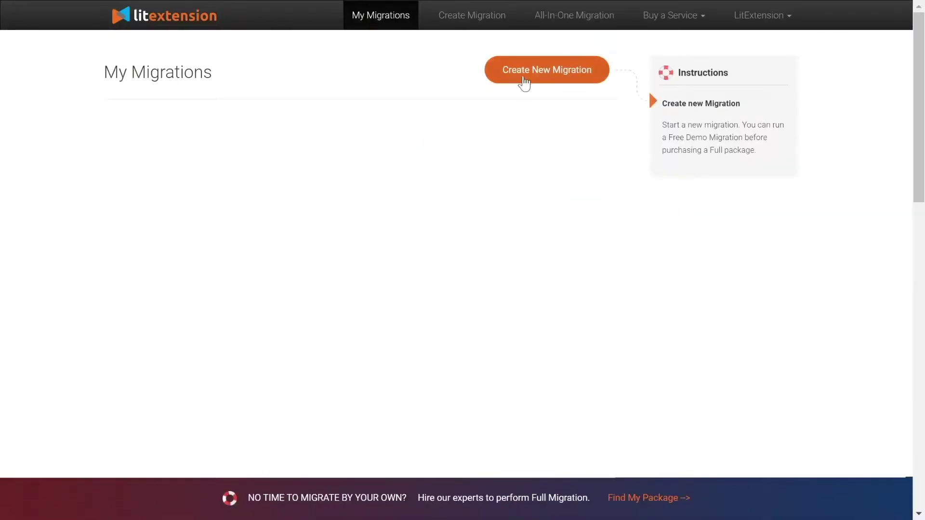
# Create a new migration and choose Opencart as the Source Cart Type.
pyautogui.click(528, 78)
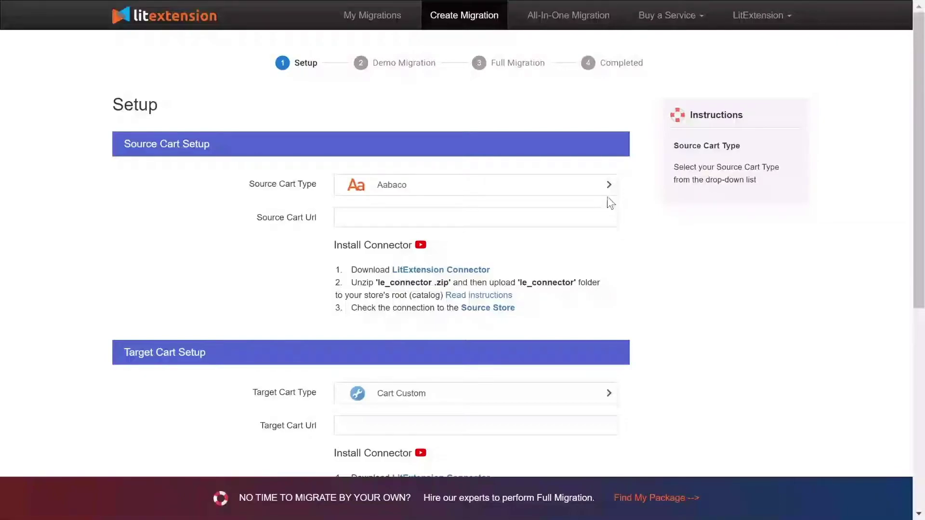
pyautogui.click(454, 191)
pyautogui.write('open')
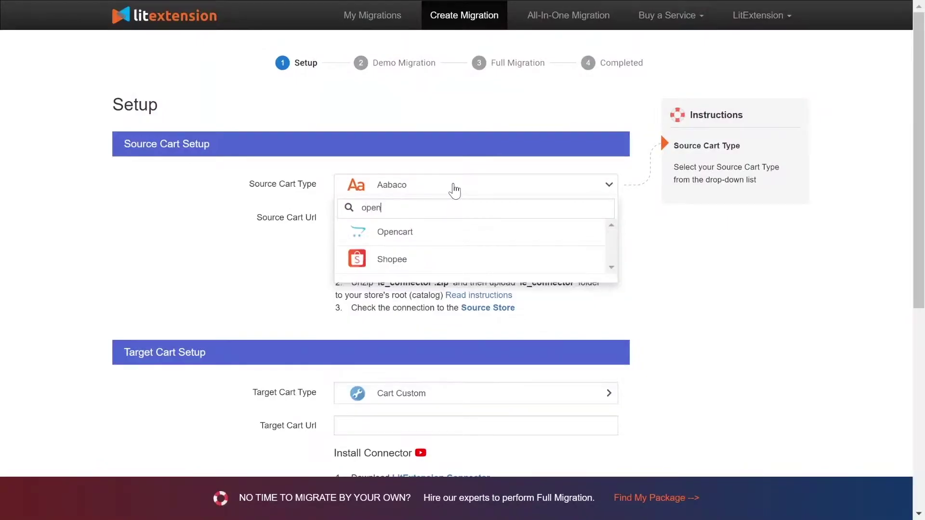
pyautogui.click(434, 236)
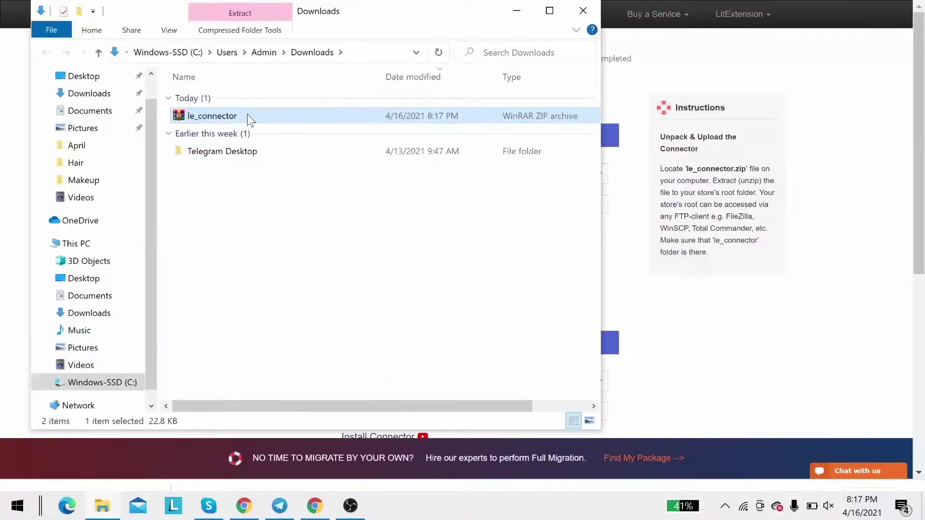
# Extract le_connector.zip in place in the Downloads folder.
pyautogui.rightClick(247, 116)
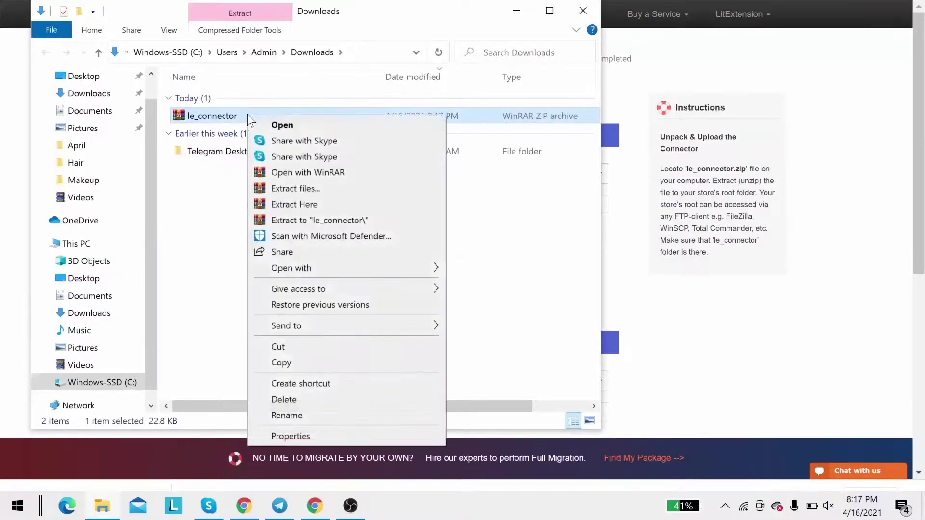
pyautogui.click(268, 205)
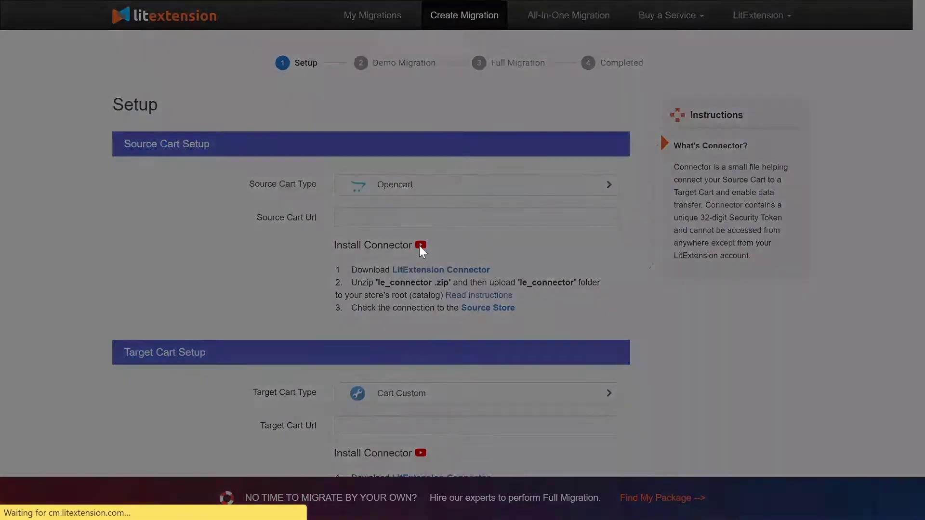
pyautogui.click(420, 245)
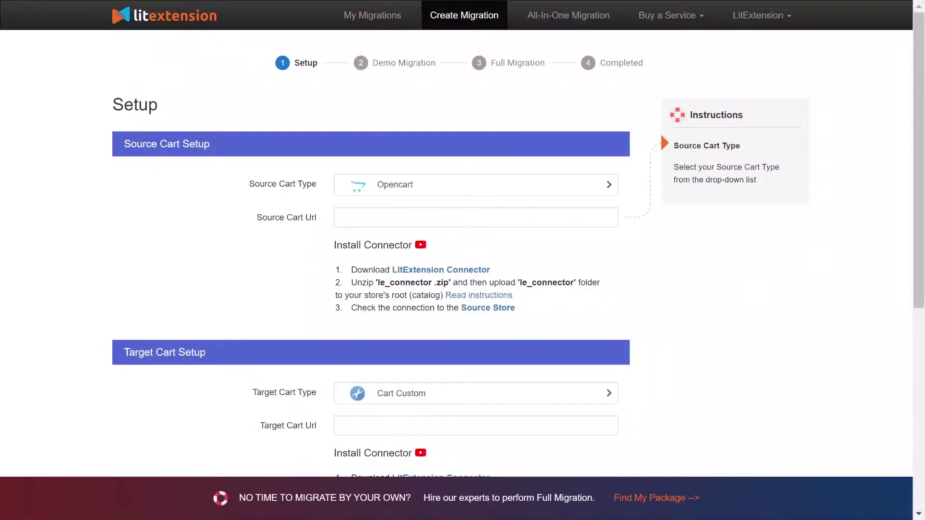
pyautogui.click(476, 217)
pyautogui.write('http://45.56.66.224/your_source_cart')
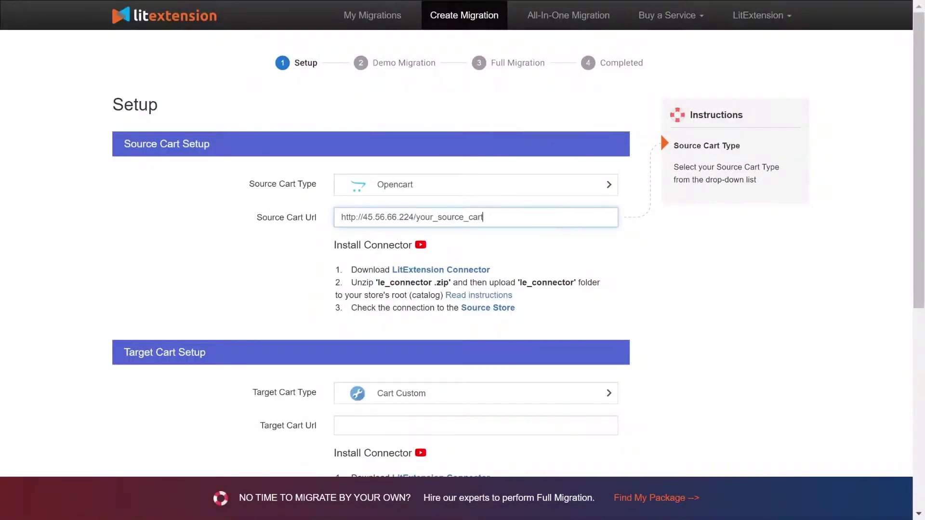
pyautogui.click(227, 240)
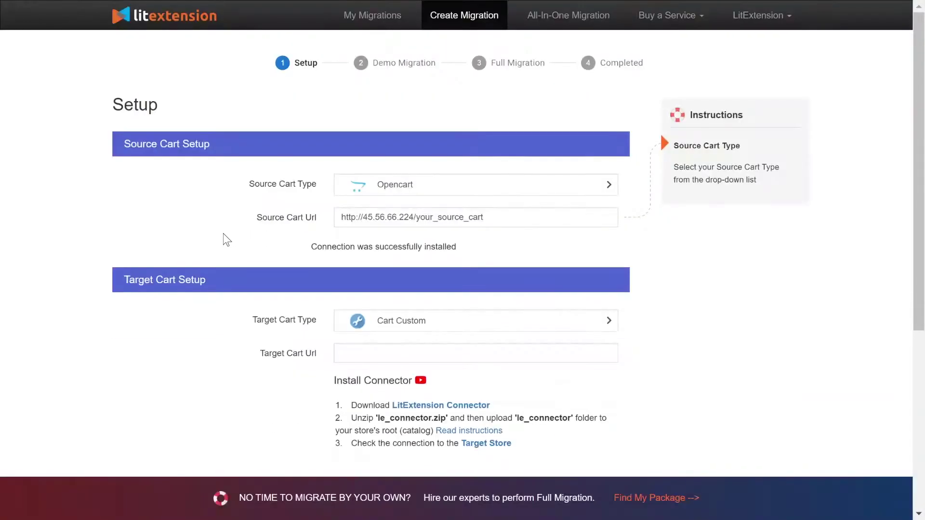
pyautogui.scroll(-3, 227, 240)
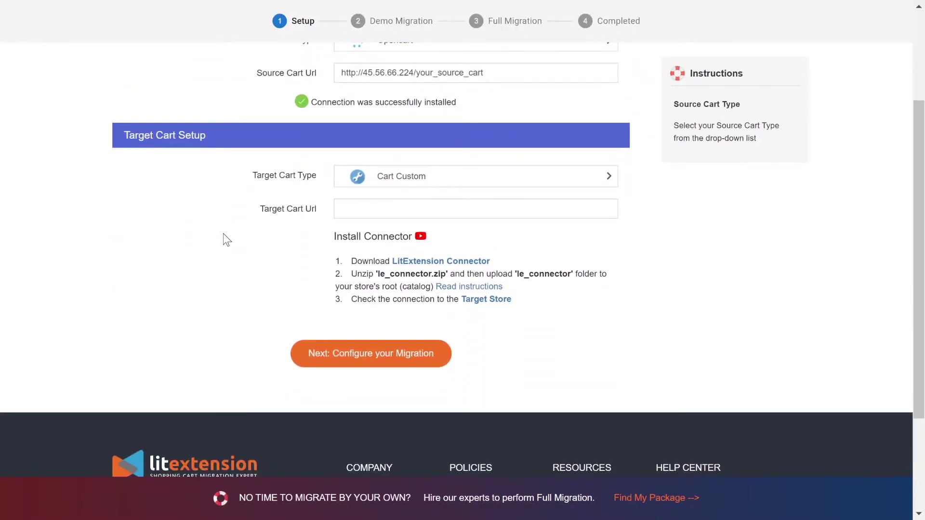
pyautogui.click(390, 181)
pyautogui.write('woo')
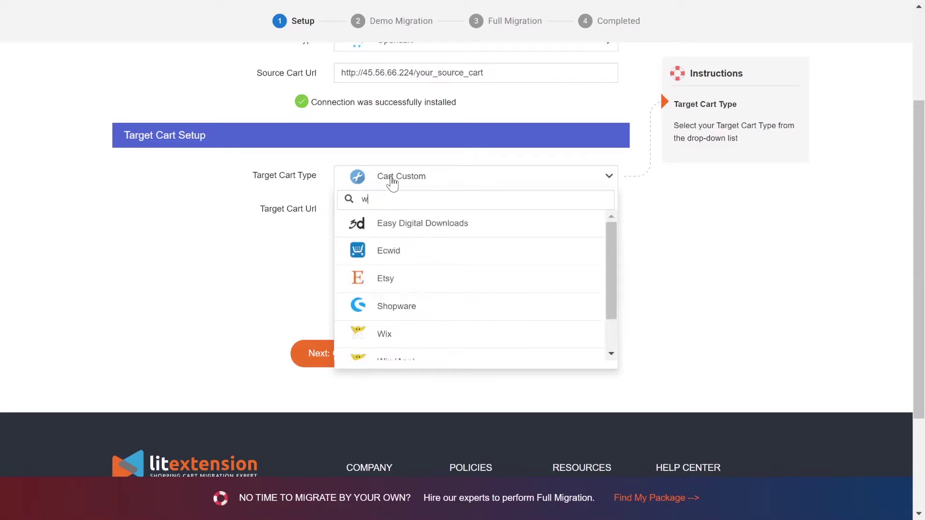
pyautogui.click(391, 224)
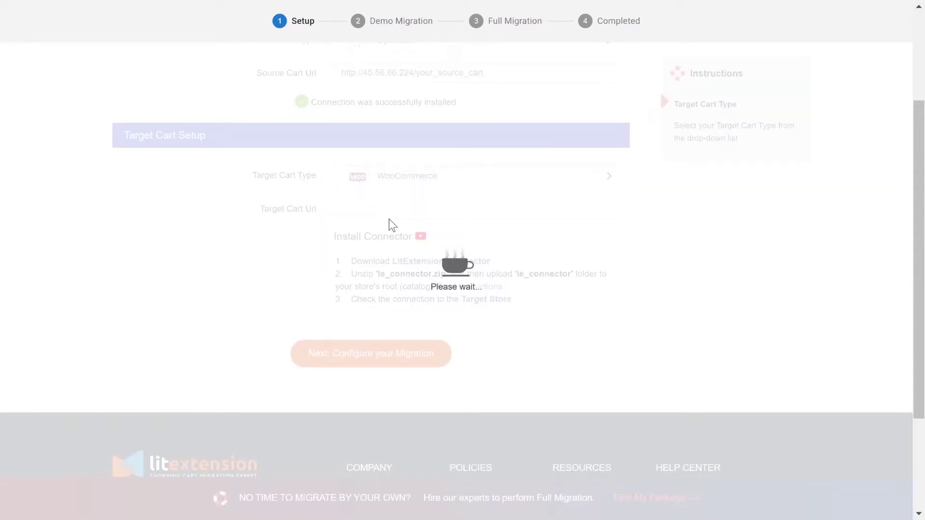
pyautogui.click(362, 352)
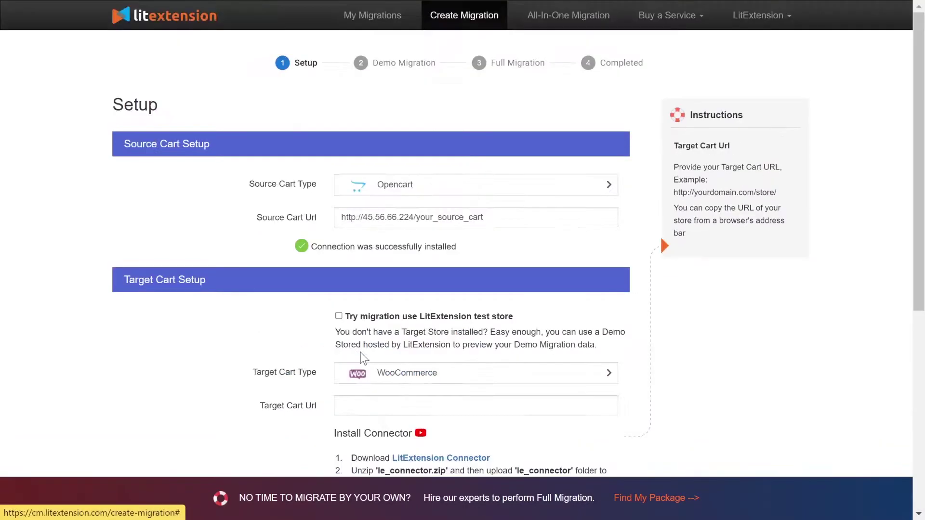
pyautogui.click(281, 405)
pyautogui.hotkey('ctrl', 'v')
pyautogui.click(169, 395)
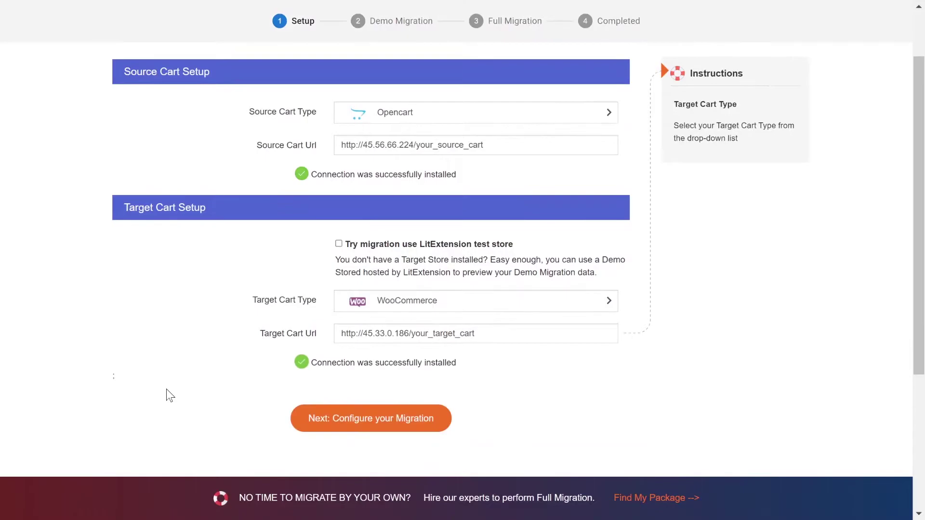
# Tick Products (taxes, manufacturers, categories), Customers (with orders) and Coupons for migration.
pyautogui.click(350, 430)
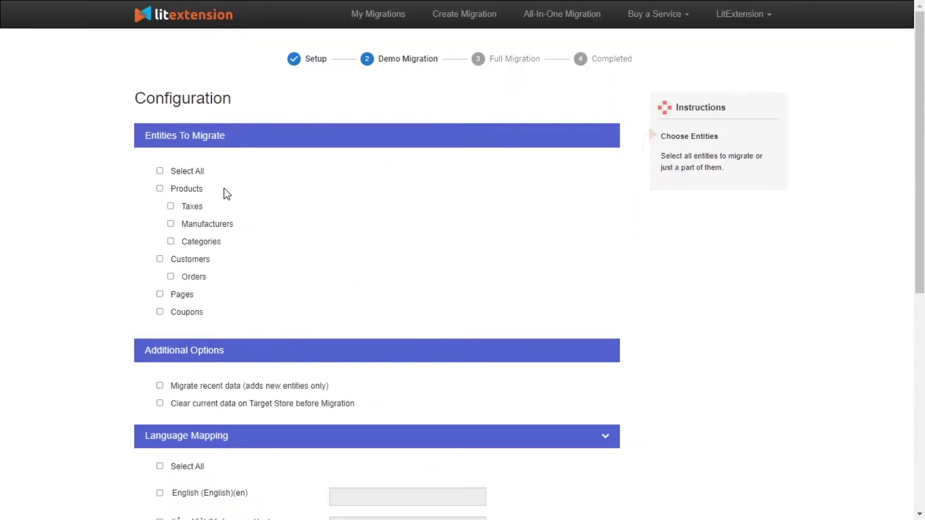
pyautogui.click(160, 189)
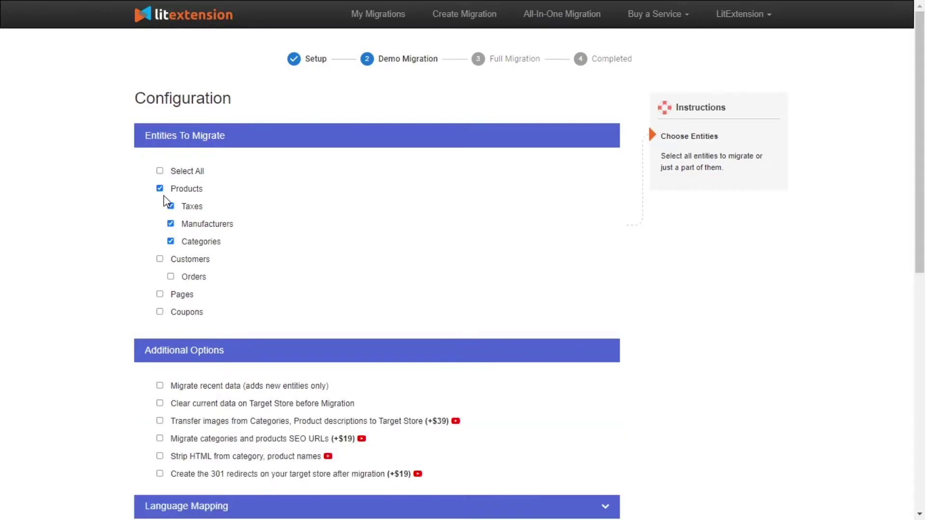
pyautogui.click(159, 260)
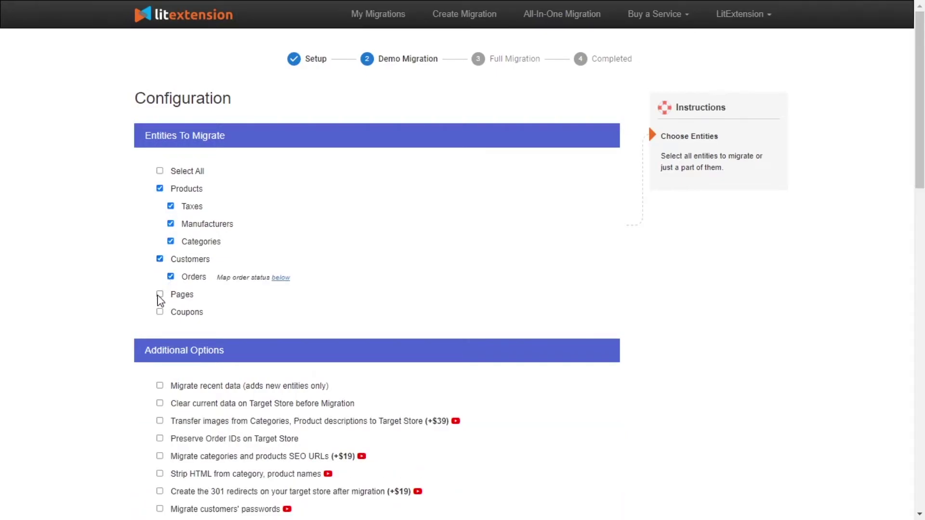
pyautogui.click(160, 312)
pyautogui.scroll(-4, 439, 209)
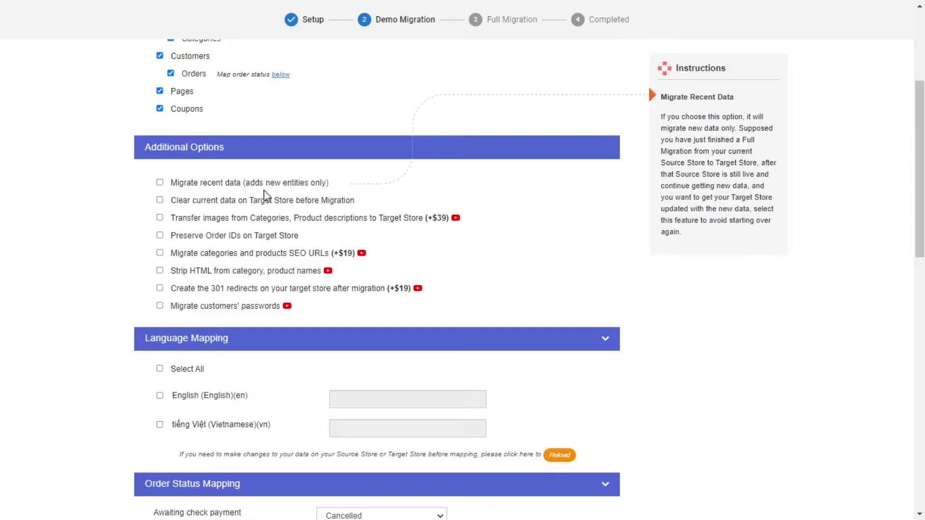
pyautogui.moveTo(265, 208)
pyautogui.moveTo(267, 225)
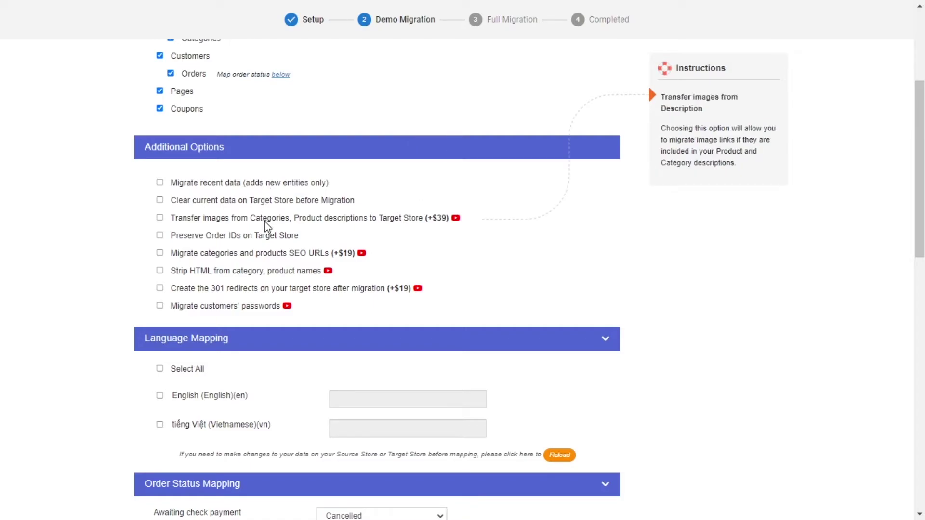
pyautogui.moveTo(251, 241)
pyautogui.moveTo(250, 260)
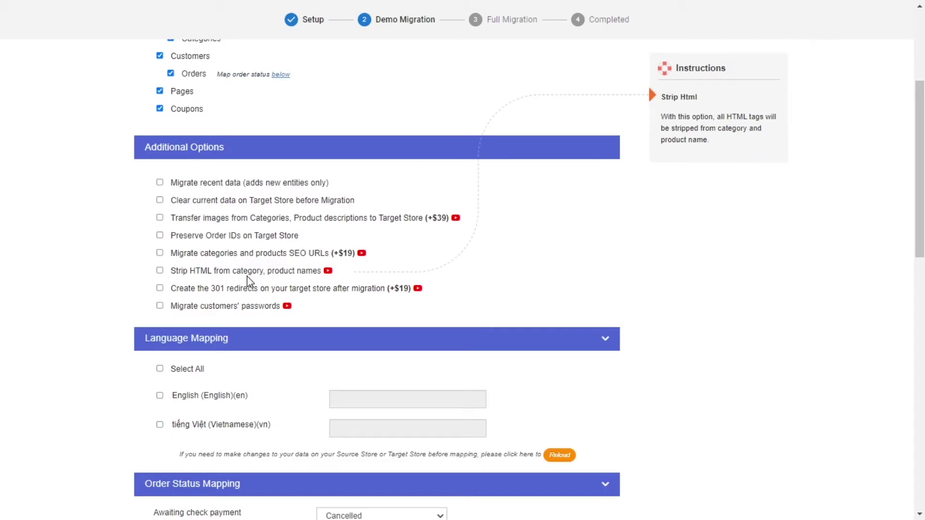
pyautogui.moveTo(245, 294)
pyautogui.moveTo(242, 310)
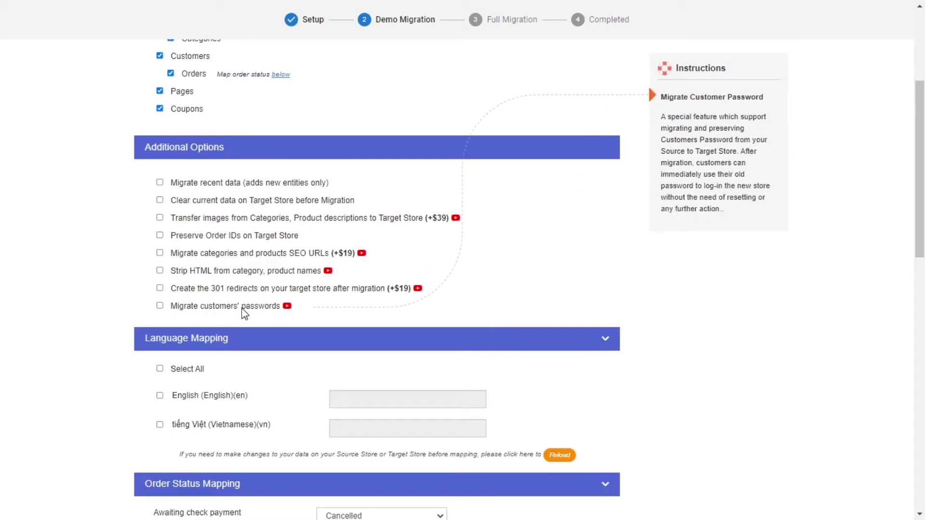
pyautogui.click(287, 307)
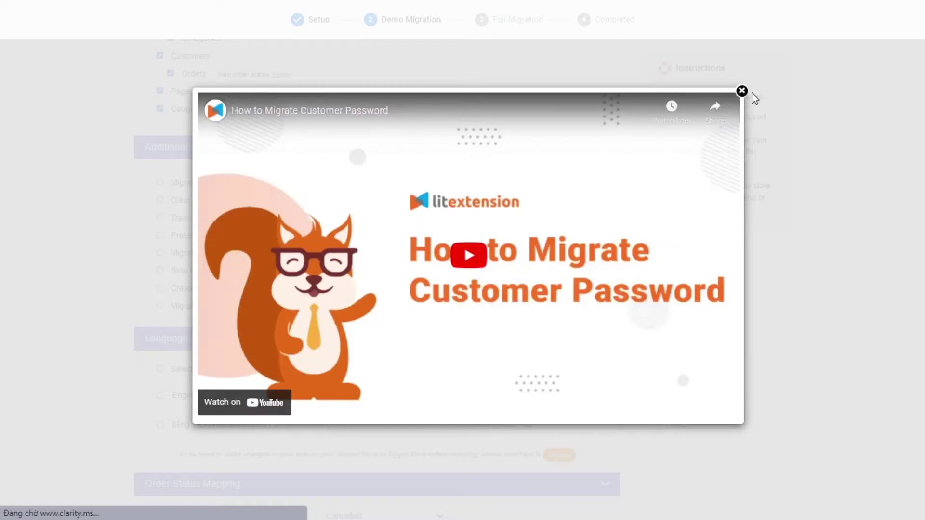
pyautogui.click(741, 92)
pyautogui.scroll(-2, 258, 335)
pyautogui.moveTo(258, 334)
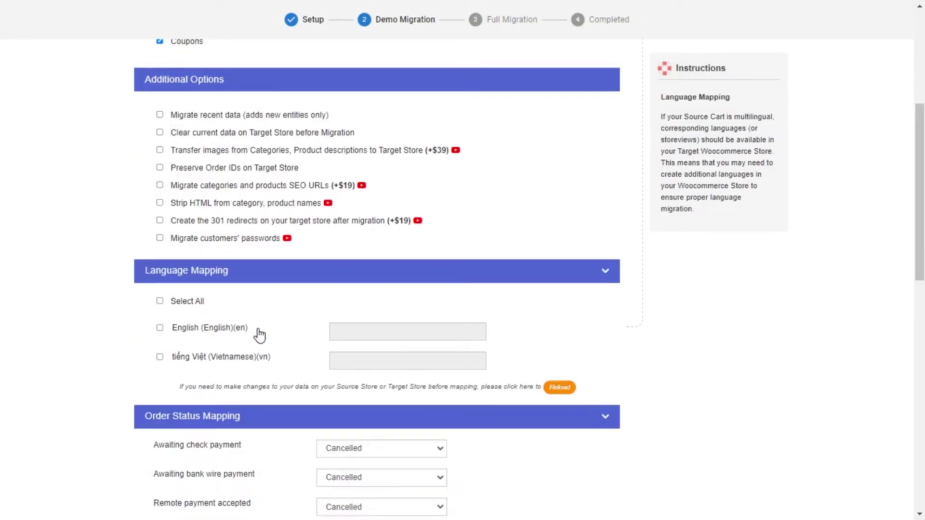
# Map only English to the default language by selecting all languages except Vietnamese.
pyautogui.click(160, 301)
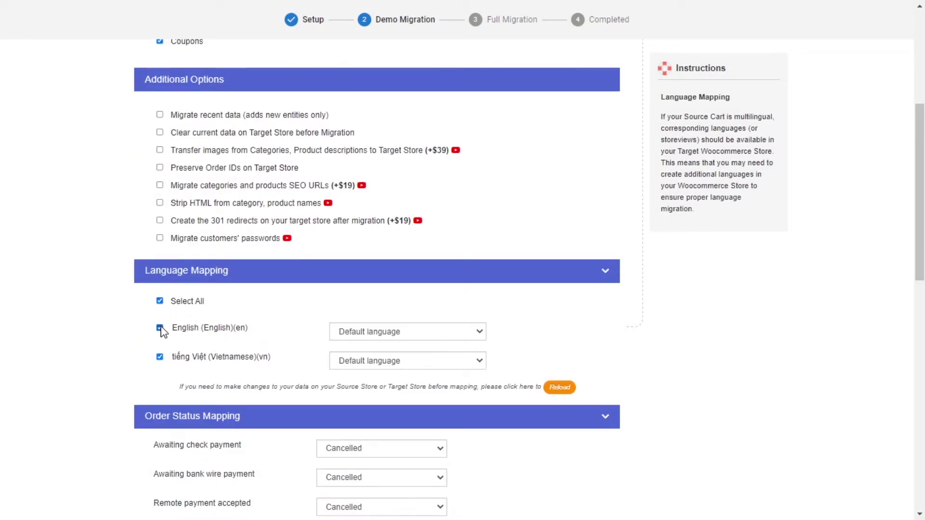
pyautogui.click(161, 357)
pyautogui.scroll(-5, 484, 310)
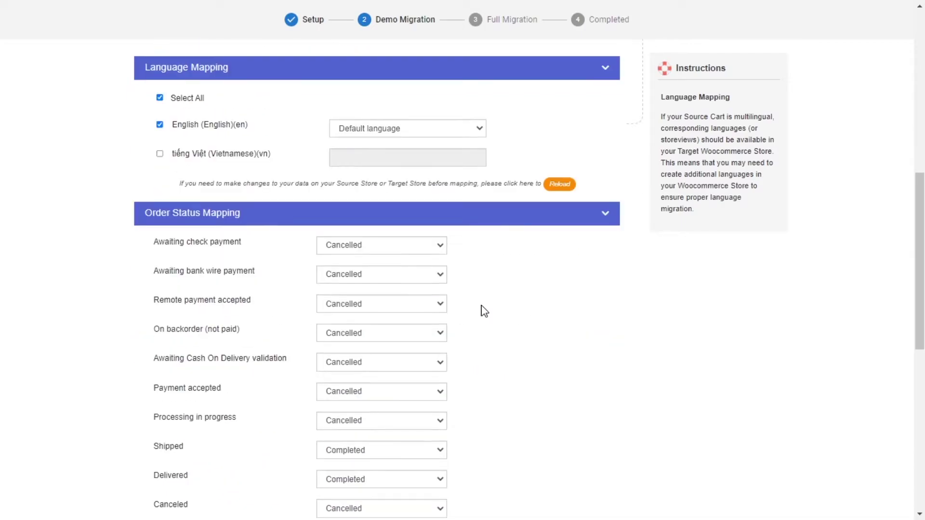
# Map Awaiting check payment to Failed and bank wire, remote payment, unpaid backorder, COD to Completed.
pyautogui.click(407, 246)
pyautogui.click(346, 281)
pyautogui.click(377, 275)
pyautogui.click(366, 300)
pyautogui.click(374, 304)
pyautogui.click(373, 328)
pyautogui.click(373, 333)
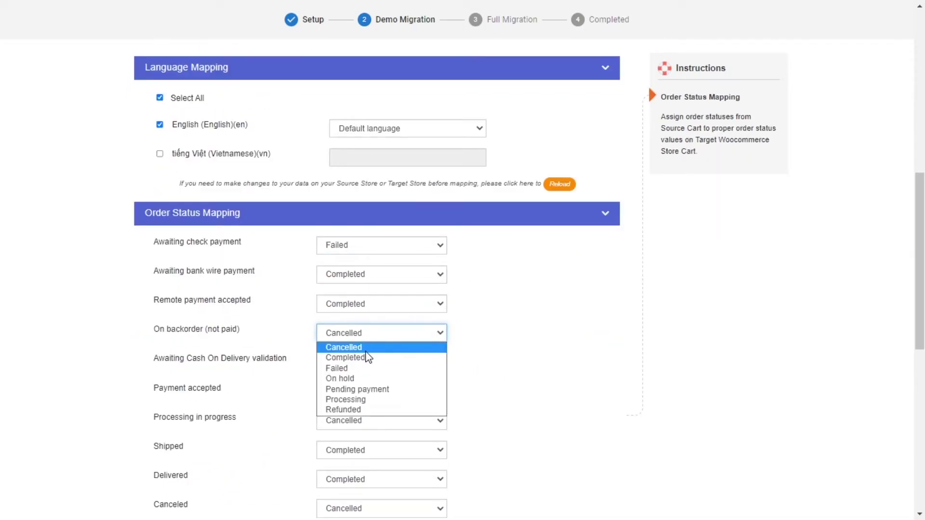
pyautogui.click(373, 358)
pyautogui.click(374, 362)
pyautogui.click(373, 387)
pyautogui.scroll(-3, 374, 388)
# Map Payment accepted to Failed, Shipped to Cancelled, and Processing, Delivered, Canceled to Completed.
pyautogui.click(374, 260)
pyautogui.click(373, 290)
pyautogui.click(373, 289)
pyautogui.click(369, 310)
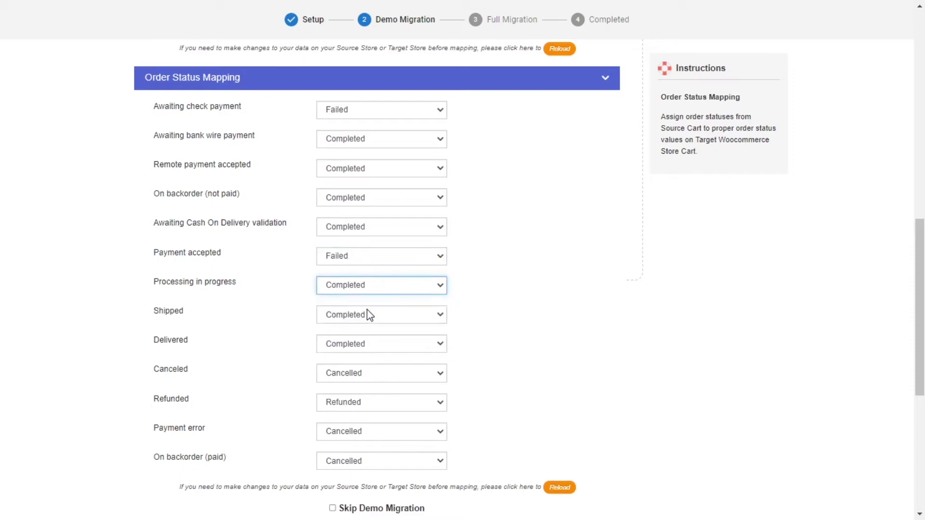
pyautogui.click(369, 315)
pyautogui.click(369, 329)
pyautogui.click(371, 344)
pyautogui.click(373, 368)
pyautogui.click(374, 373)
pyautogui.click(374, 398)
pyautogui.scroll(-2, 374, 366)
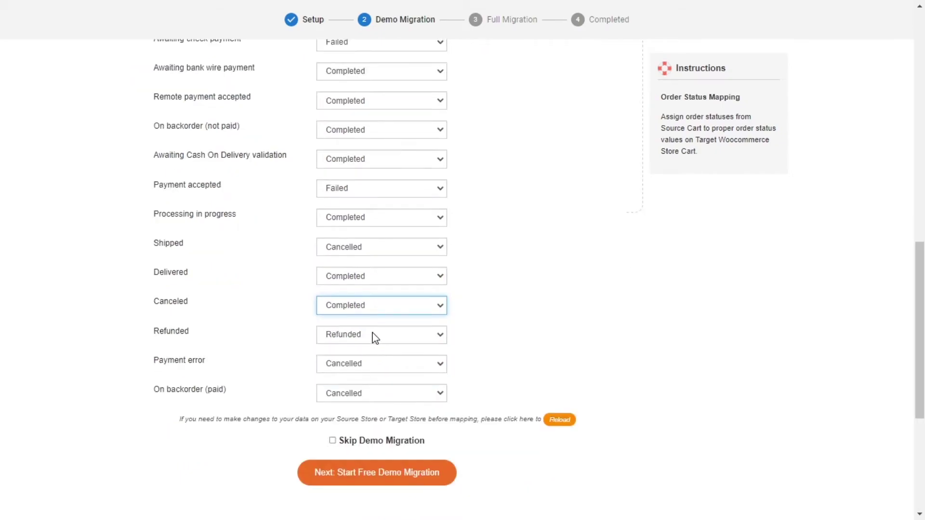
# Map Refunded, Payment error and On backorder (paid) to Completed.
pyautogui.click(373, 333)
pyautogui.click(372, 359)
pyautogui.click(372, 364)
pyautogui.click(370, 388)
pyautogui.click(366, 395)
pyautogui.click(365, 418)
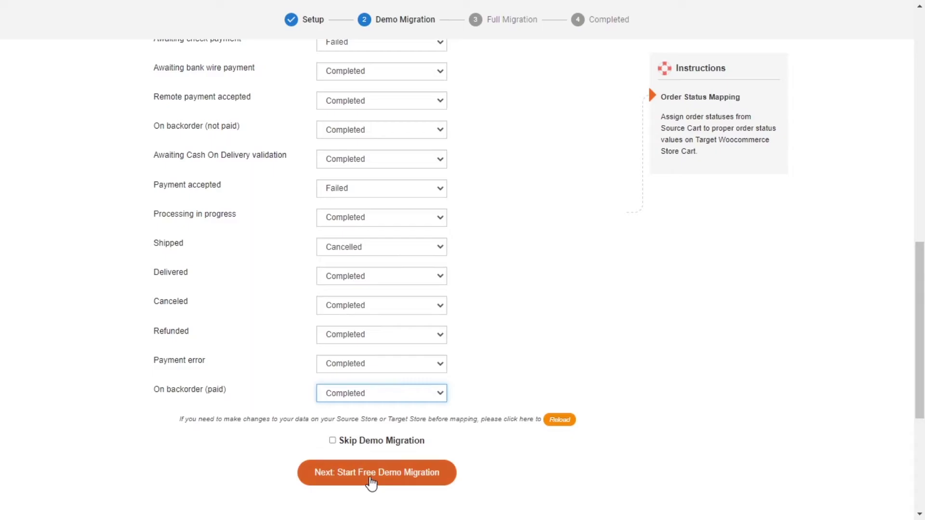
# Skip the demo migration and run the full migration until it reports completion.
pyautogui.click(332, 440)
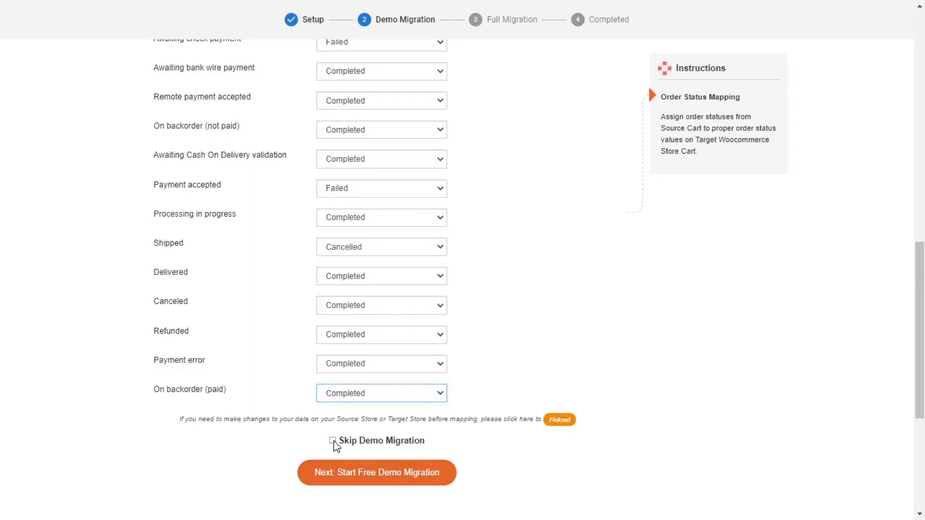
pyautogui.click(375, 484)
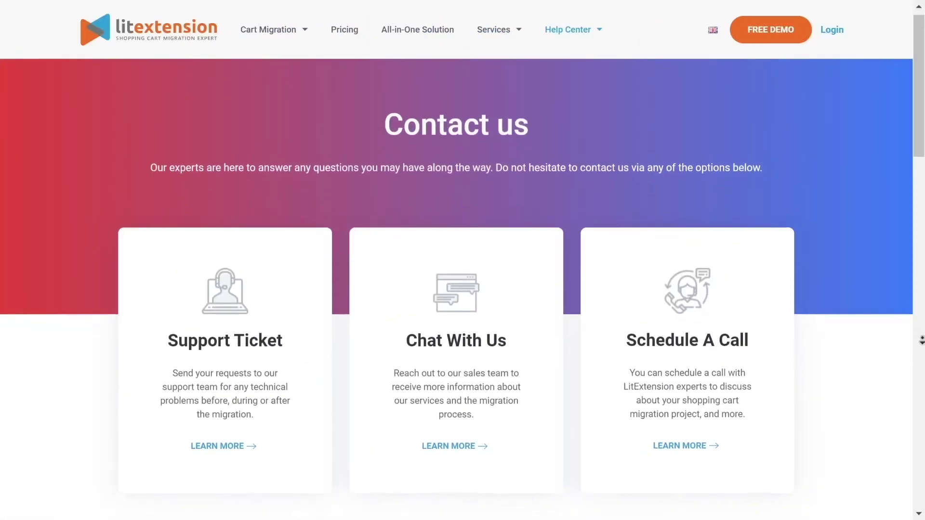
pyautogui.scroll(-3, 462, 289)
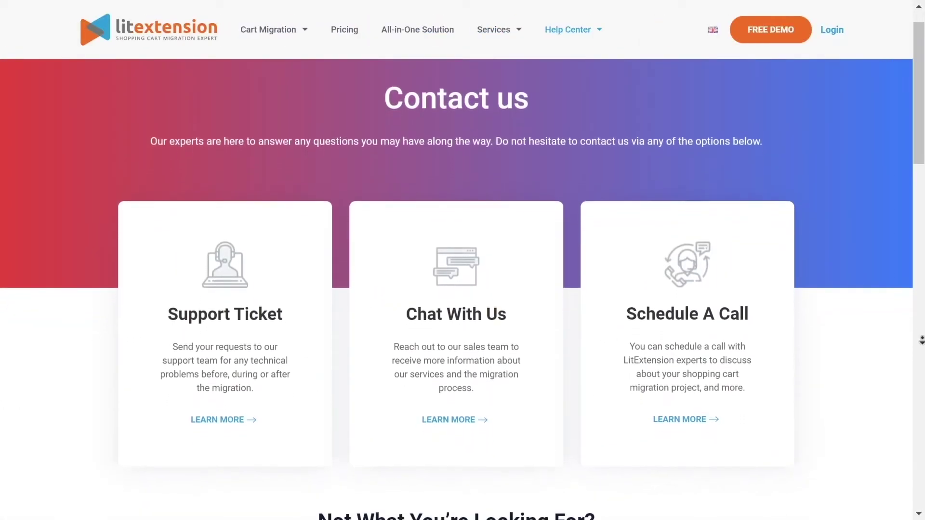
pyautogui.scroll(-5, 463, 289)
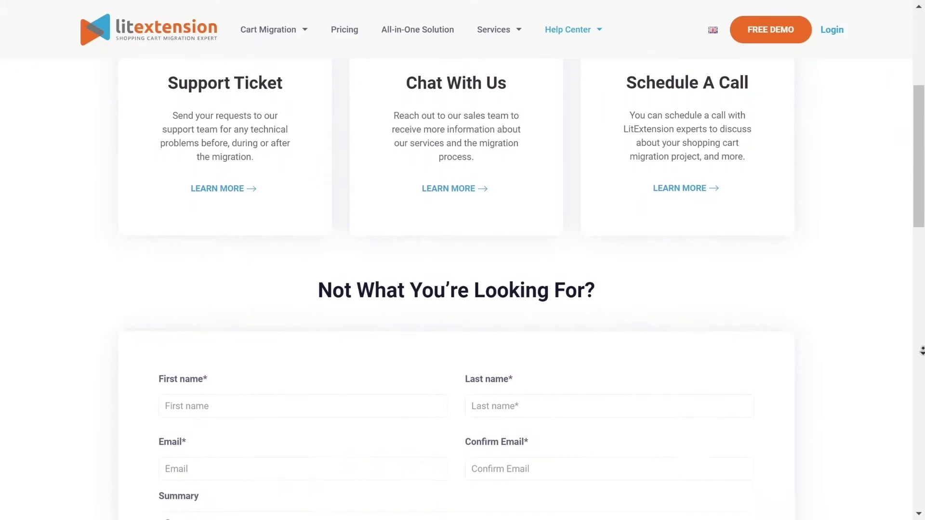
pyautogui.scroll(-5, 462, 289)
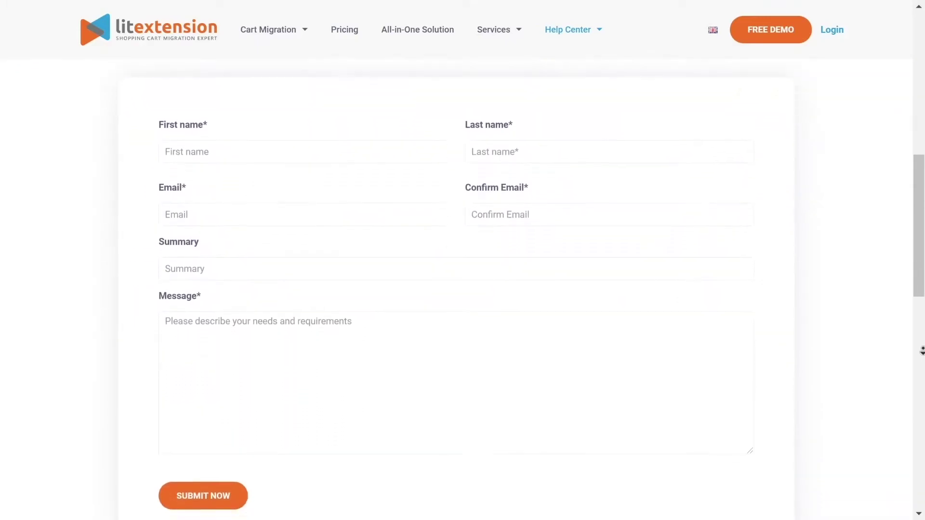